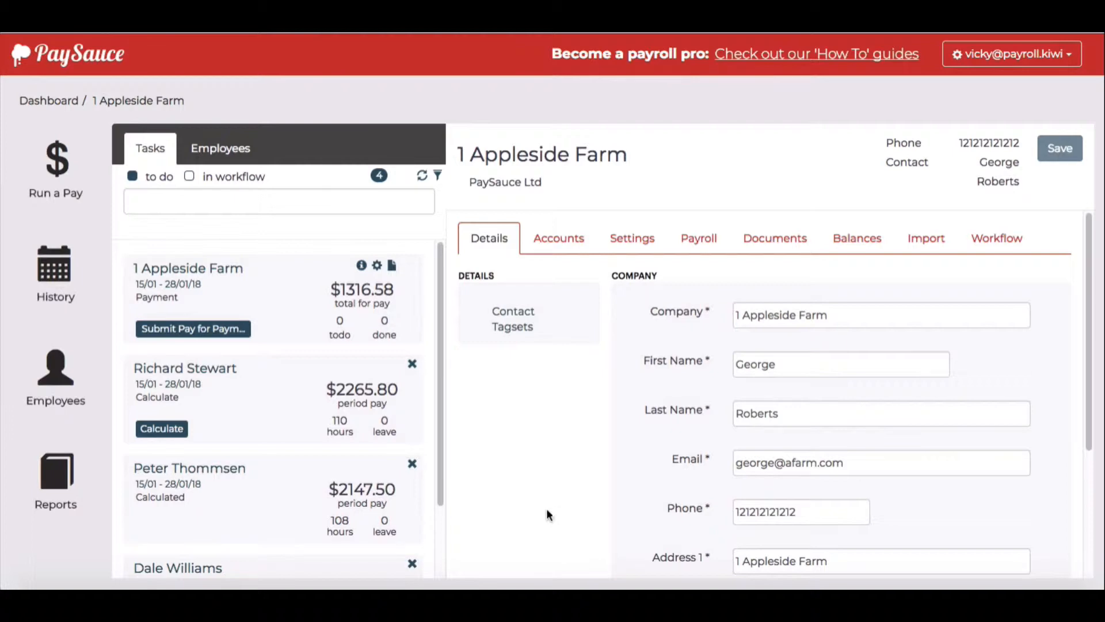
Open the company's 15/01 - 28/01/18 pay run and review the outstanding and completed employee pay cards.
{"action": "left_click", "coordinate": [57, 167]}
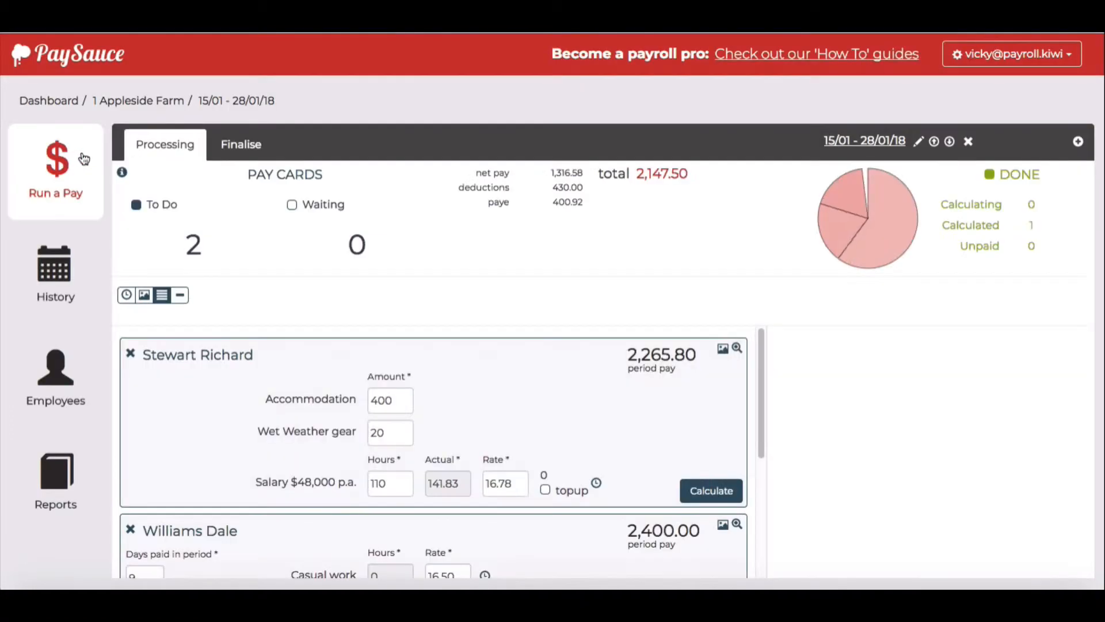
{"action": "scroll", "coordinate": [344, 375], "scroll_direction": "down", "scroll_amount": 3}
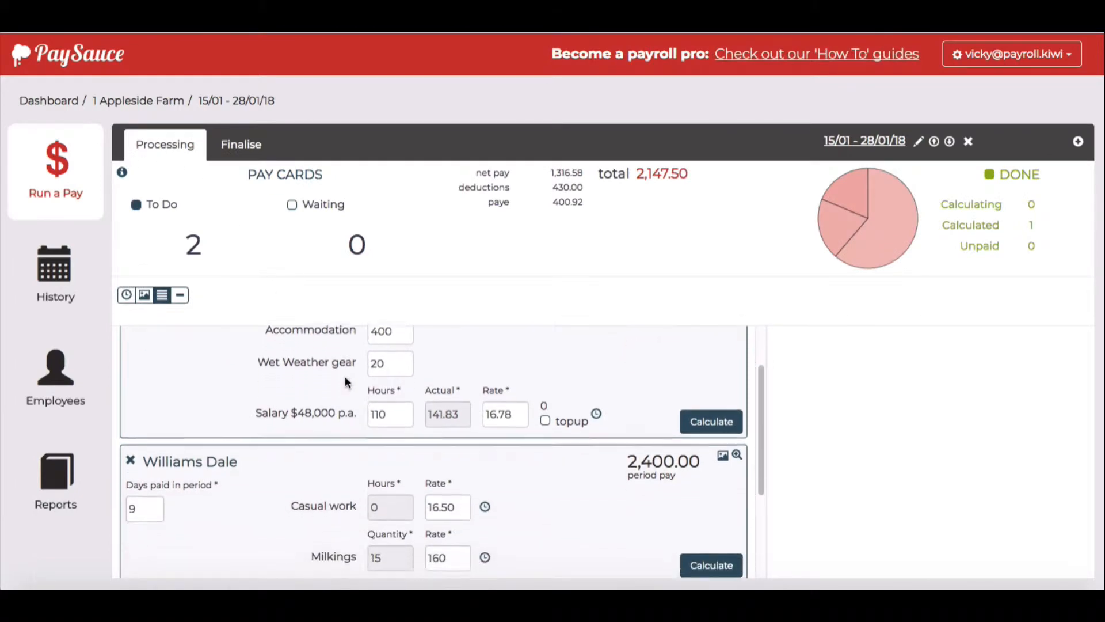
{"action": "scroll", "coordinate": [338, 427], "scroll_direction": "up", "scroll_amount": 2}
{"action": "scroll", "coordinate": [339, 427], "scroll_direction": "down", "scroll_amount": 2}
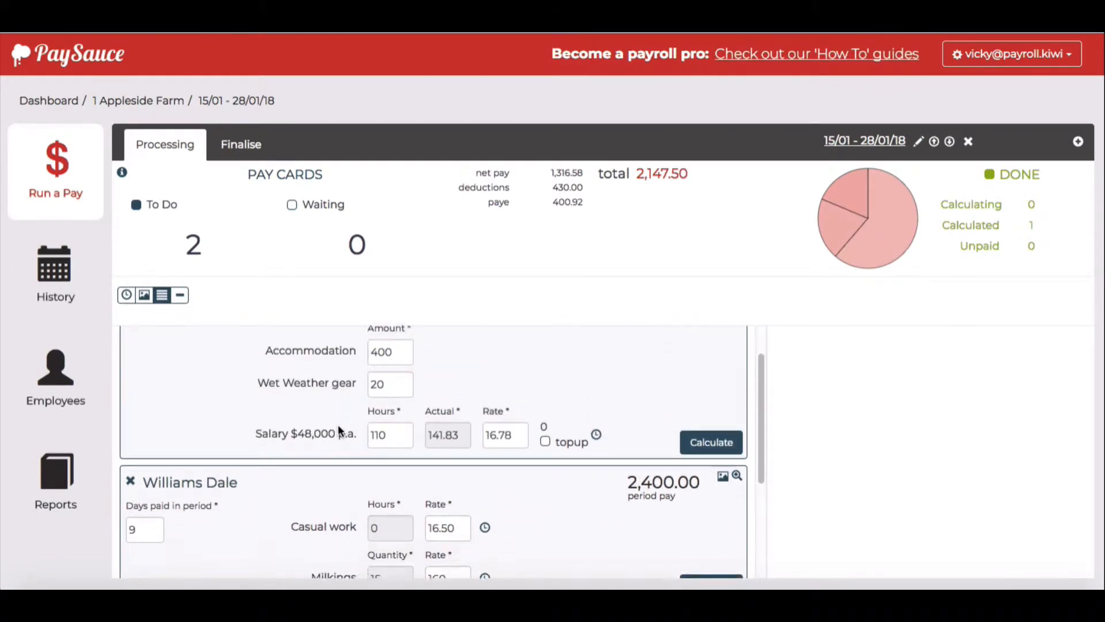
{"action": "scroll", "coordinate": [337, 424], "scroll_direction": "down", "scroll_amount": 2}
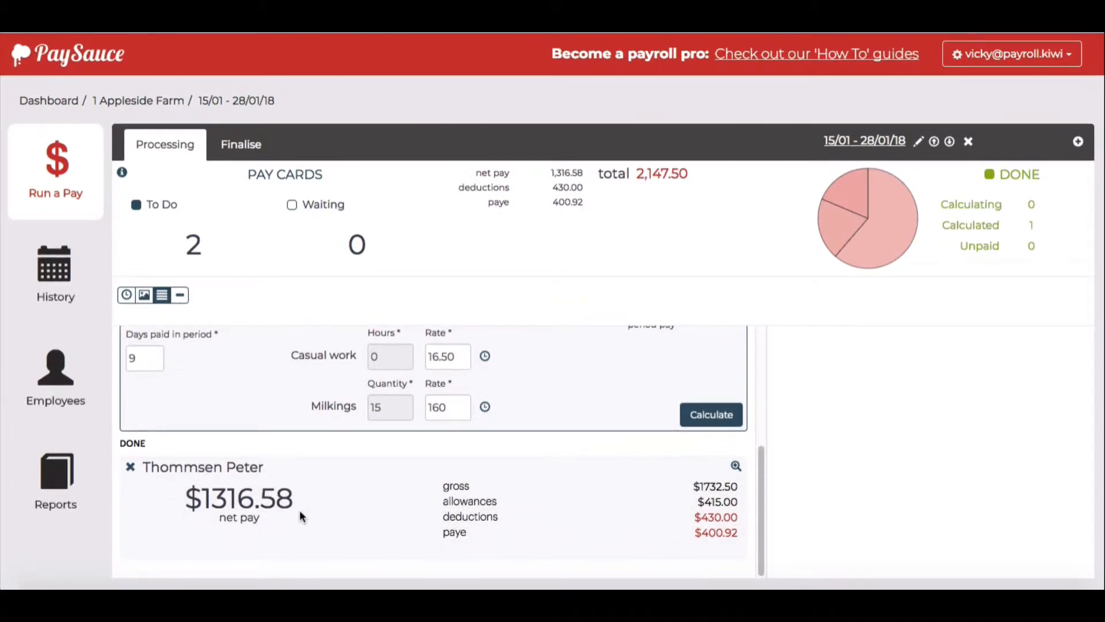
{"action": "scroll", "coordinate": [299, 509], "scroll_direction": "up", "scroll_amount": 5}
{"action": "scroll", "coordinate": [300, 512], "scroll_direction": "up", "scroll_amount": 1}
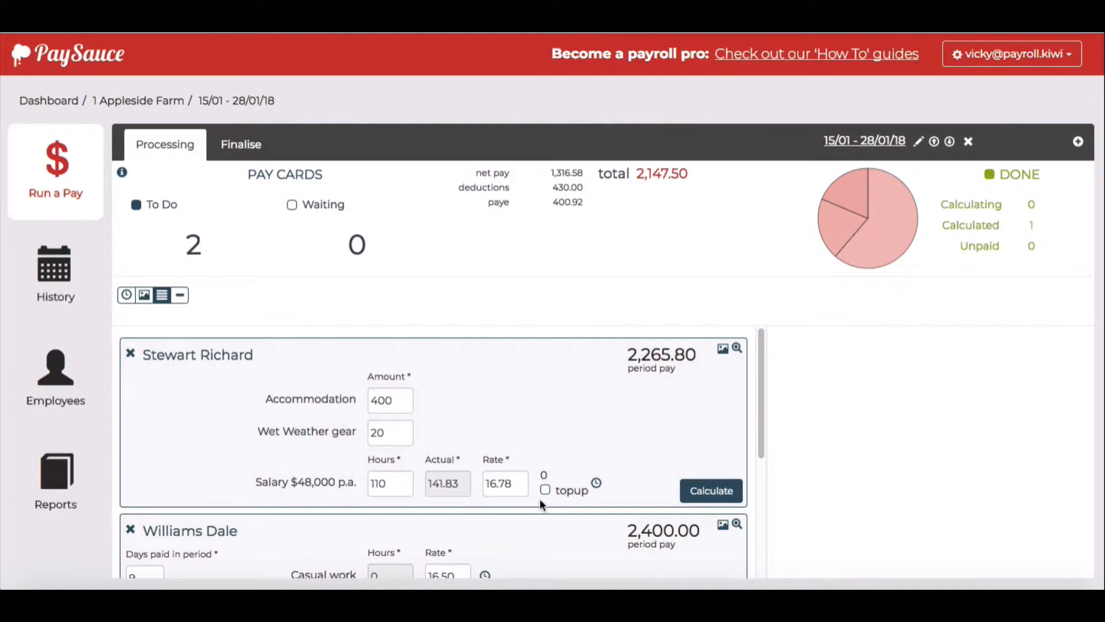
Check the daily hours behind the $48,000 p.a. salary and examine the timesheet overview for all employees.
{"action": "left_click", "coordinate": [597, 485]}
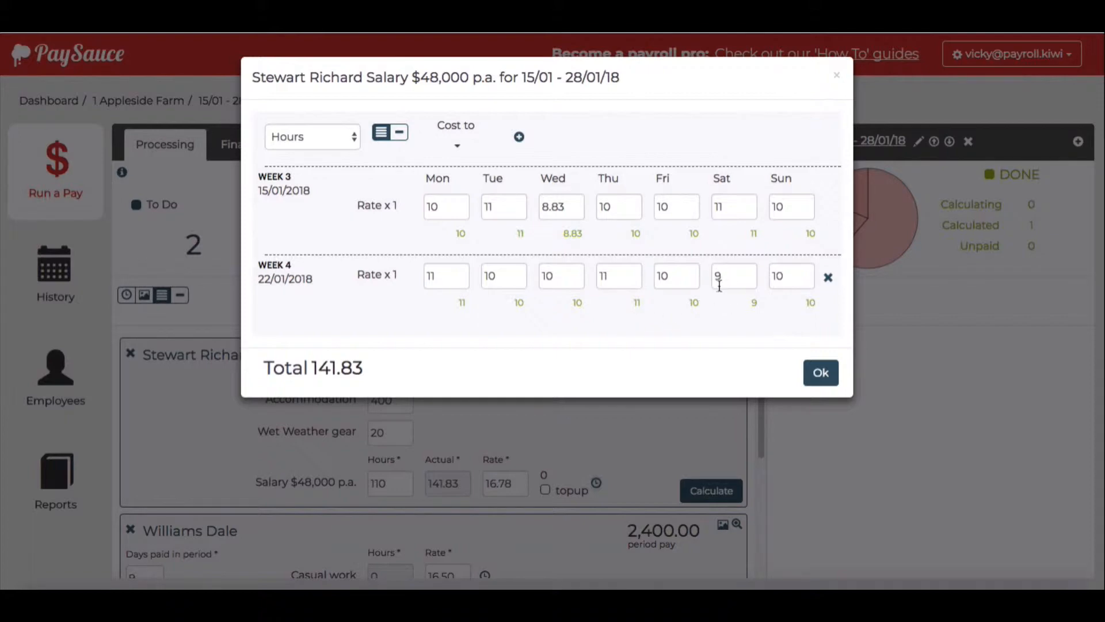
{"action": "left_click", "coordinate": [835, 77]}
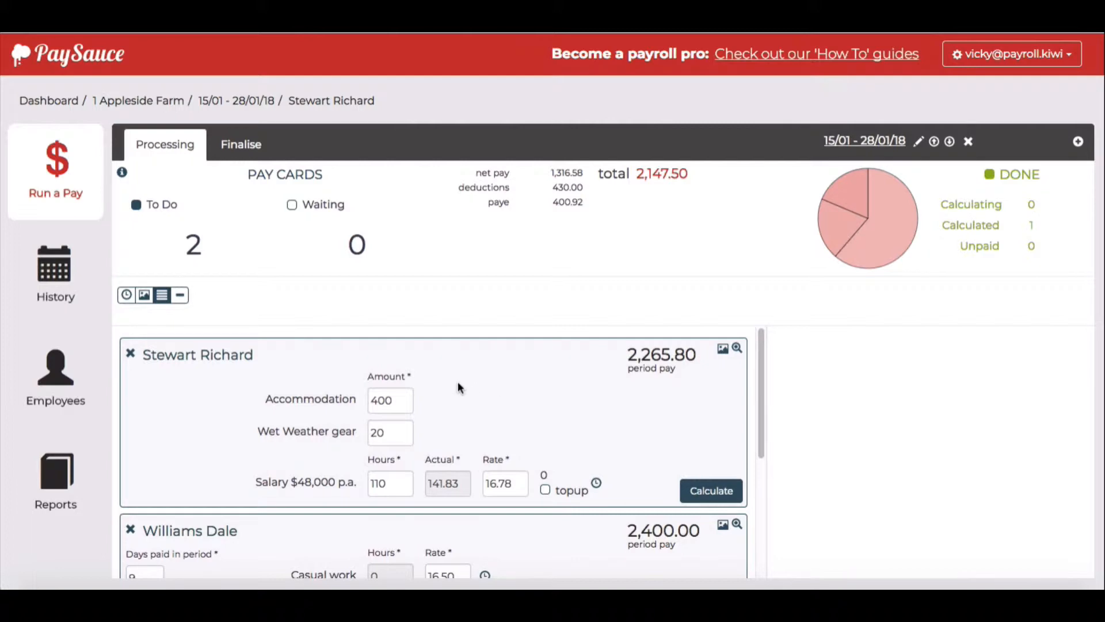
{"action": "left_click", "coordinate": [127, 295]}
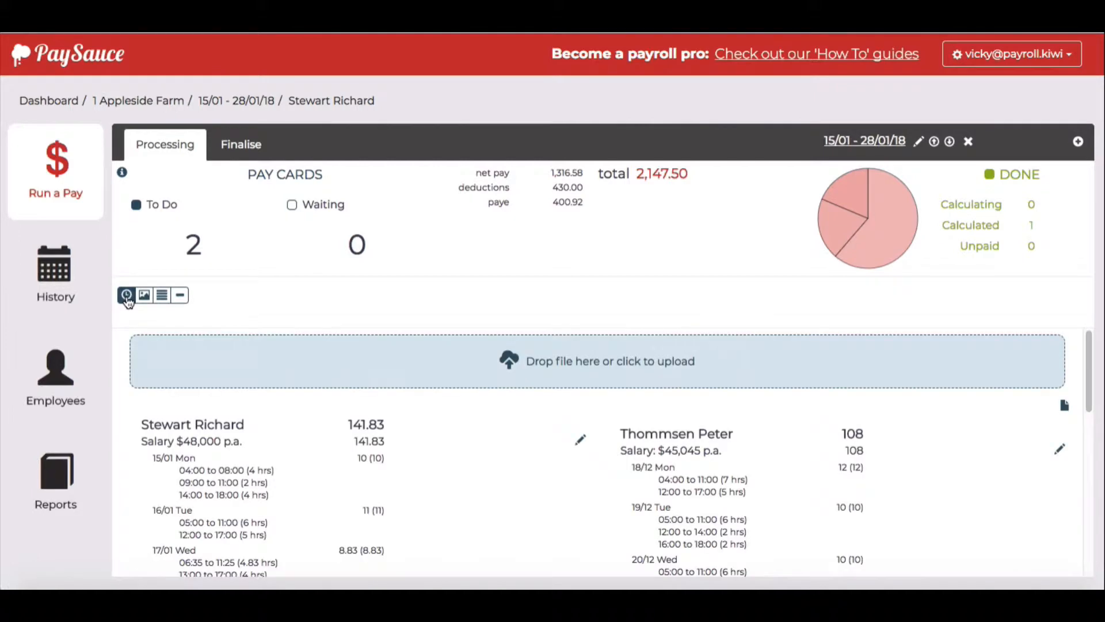
{"action": "scroll", "coordinate": [463, 512], "scroll_direction": "down", "scroll_amount": 1}
{"action": "scroll", "coordinate": [463, 514], "scroll_direction": "down", "scroll_amount": 1}
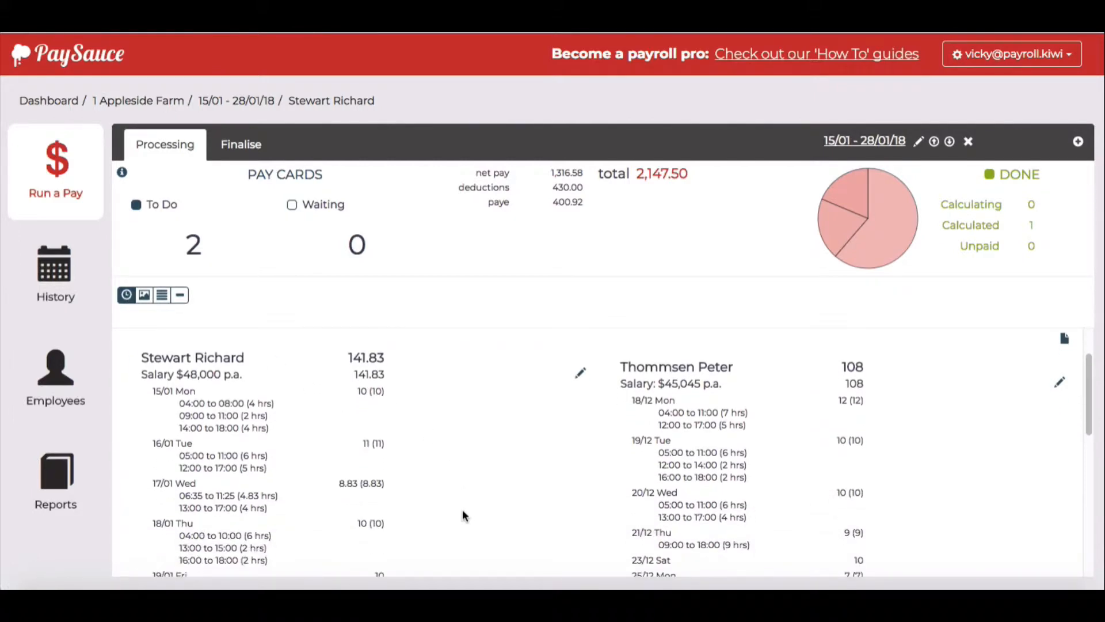
{"action": "scroll", "coordinate": [464, 514], "scroll_direction": "up", "scroll_amount": 1}
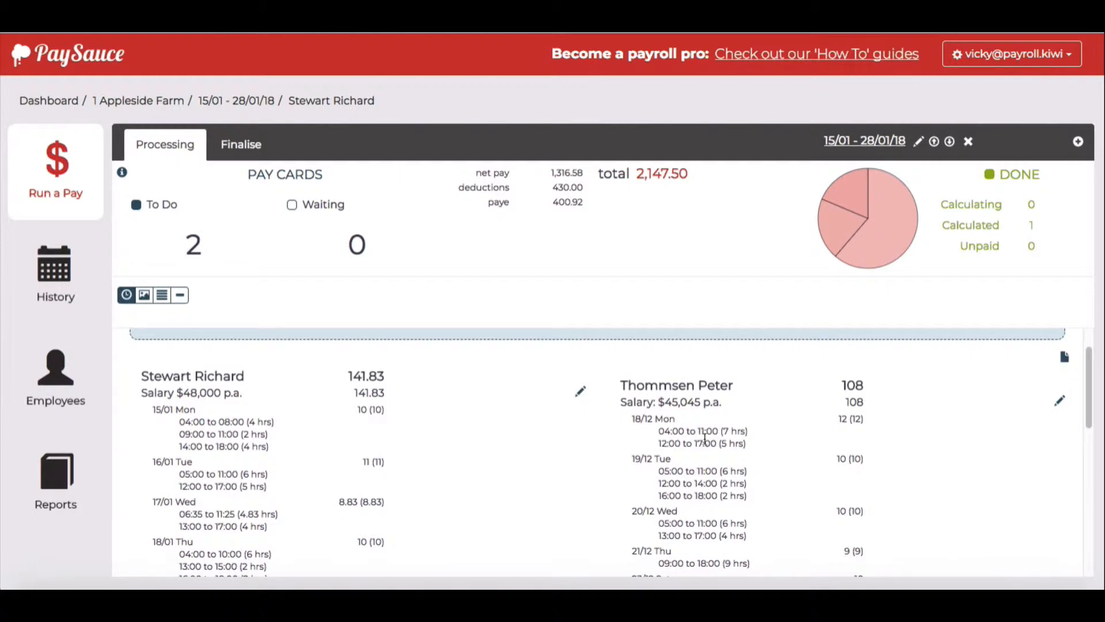
Return to the pay cards and set the $48,000 p.a. employee's week 4 Saturday hours to 10, saving the timesheet.
{"action": "left_click", "coordinate": [162, 298]}
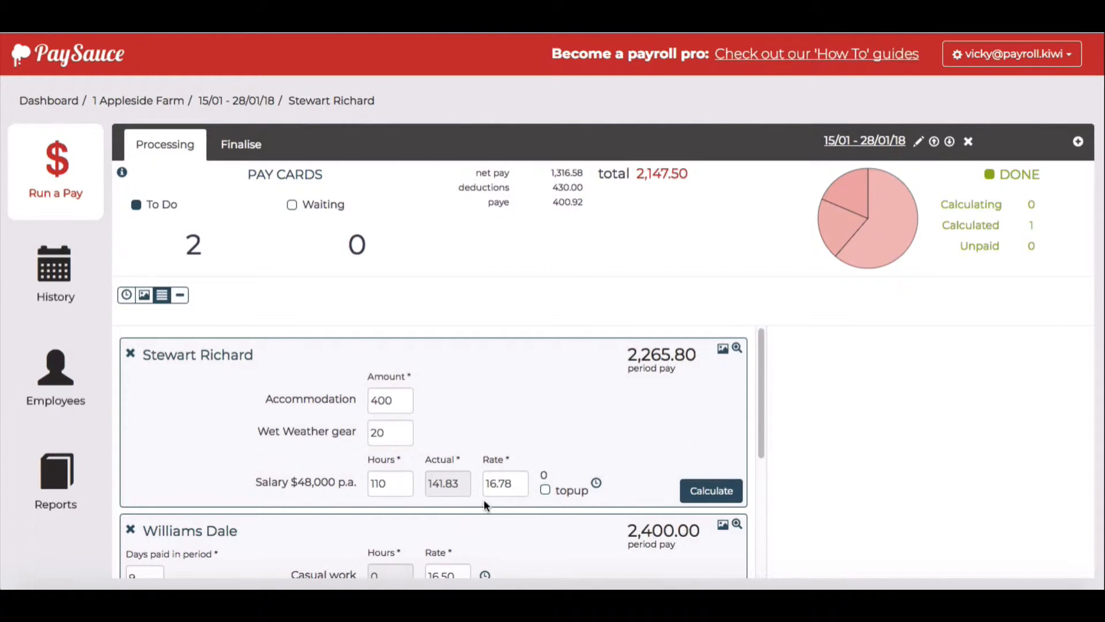
{"action": "left_click", "coordinate": [597, 484]}
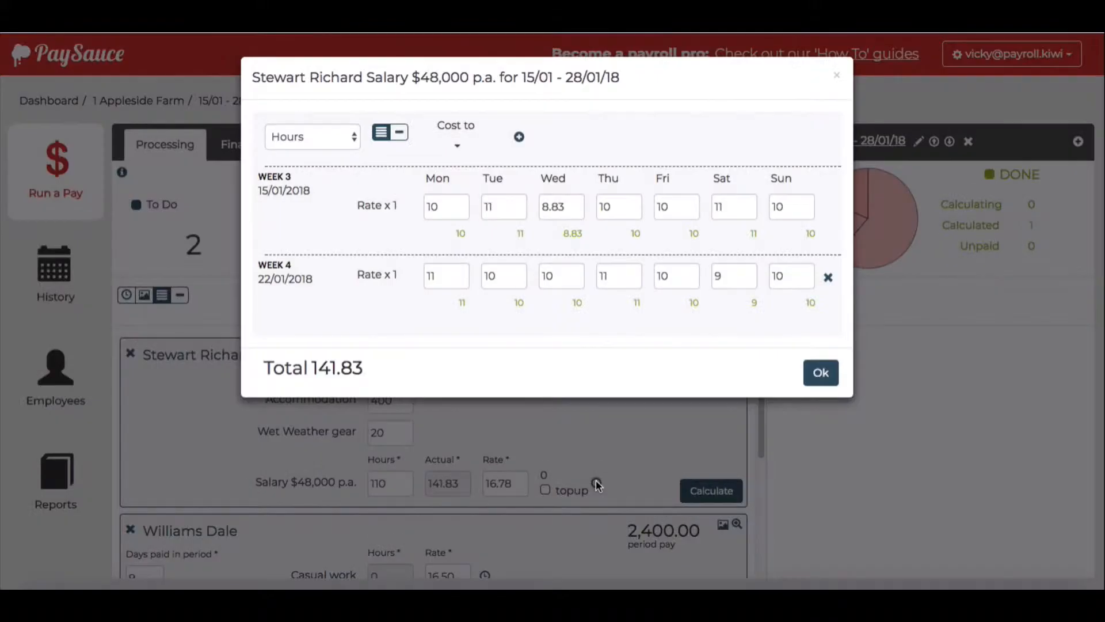
{"action": "left_click", "coordinate": [731, 276]}
{"action": "key", "text": "BackSpace"}
{"action": "type", "text": "10"}
{"action": "left_click", "coordinate": [733, 341]}
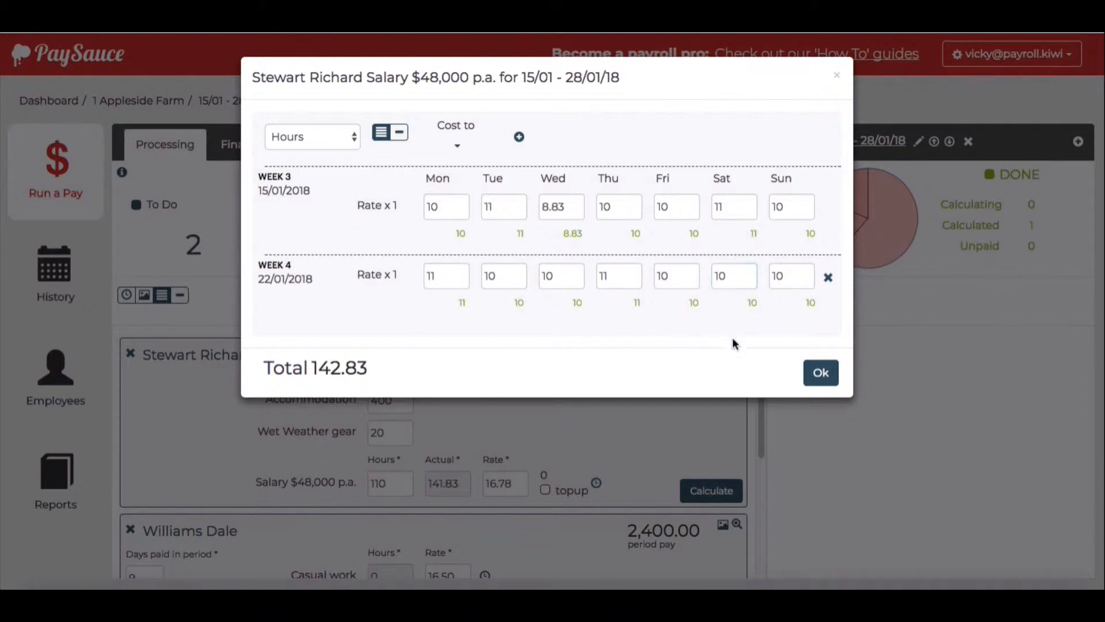
{"action": "left_click", "coordinate": [820, 372]}
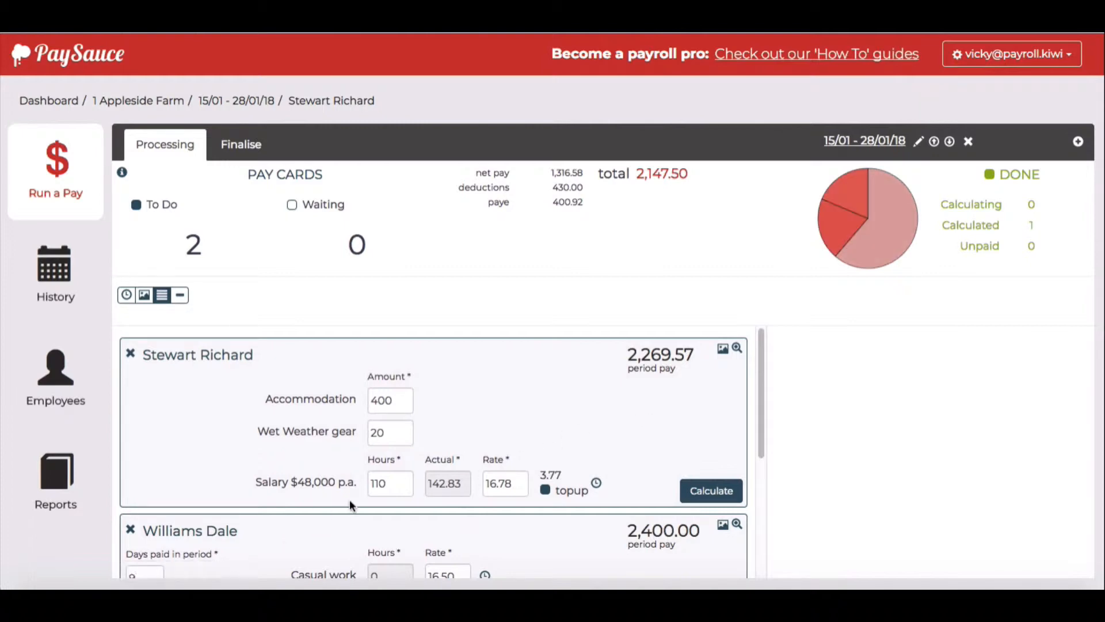
Examine the net pay preview for the $48,000 p.a. employee, including the summary, tax, deduction and leave calculations.
{"action": "left_click", "coordinate": [738, 349]}
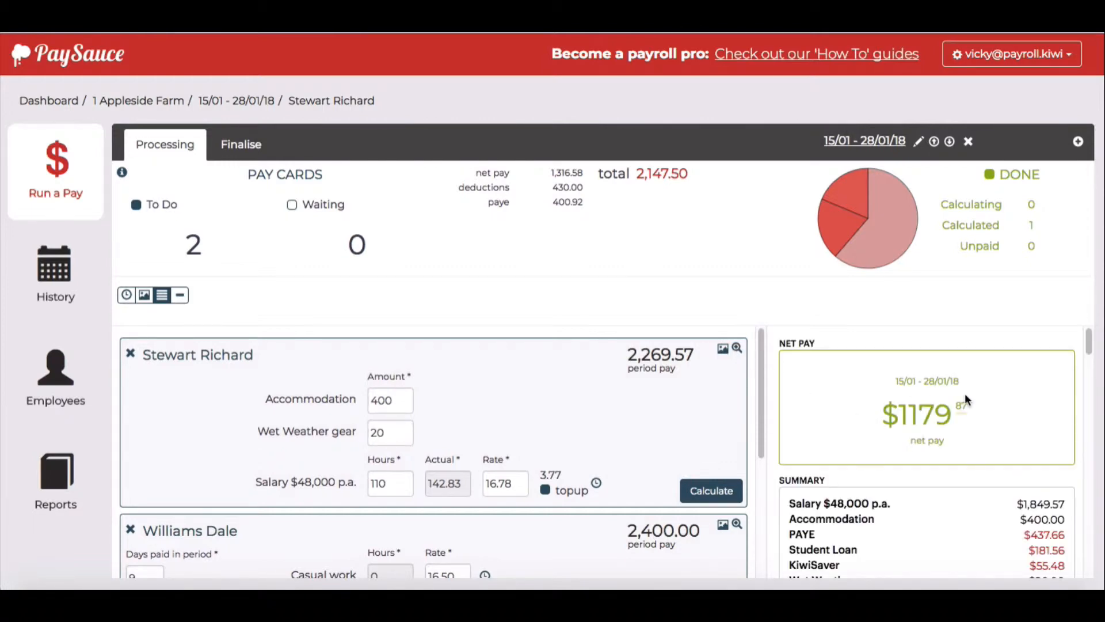
{"action": "scroll", "coordinate": [965, 396], "scroll_direction": "down", "scroll_amount": 2}
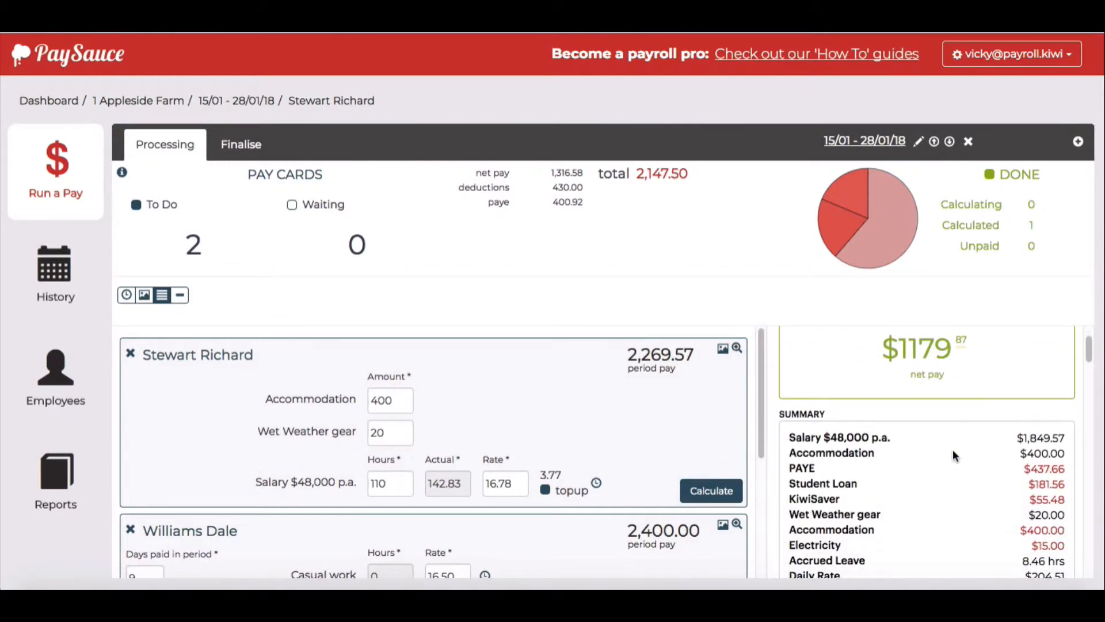
{"action": "scroll", "coordinate": [954, 456], "scroll_direction": "down", "scroll_amount": 2}
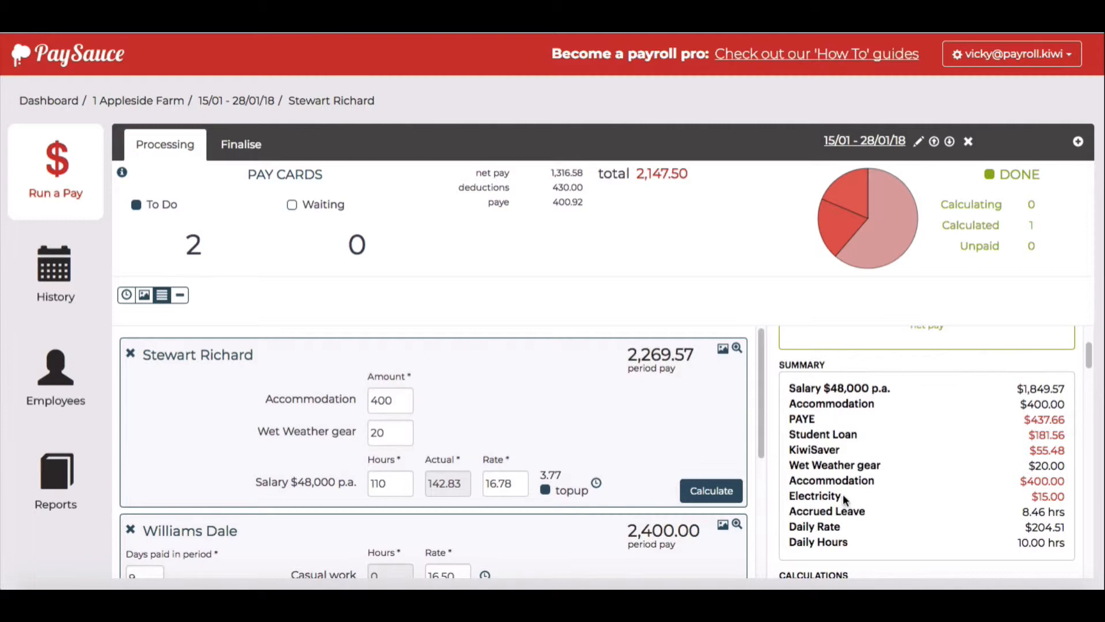
{"action": "scroll", "coordinate": [941, 507], "scroll_direction": "down", "scroll_amount": 3}
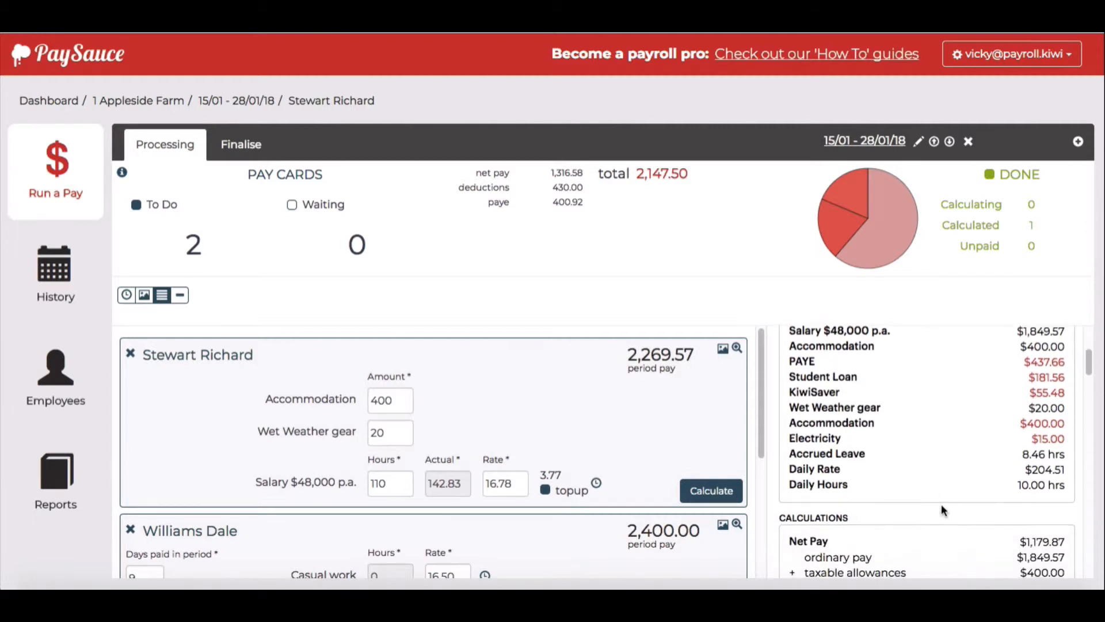
{"action": "scroll", "coordinate": [942, 503], "scroll_direction": "down", "scroll_amount": 6}
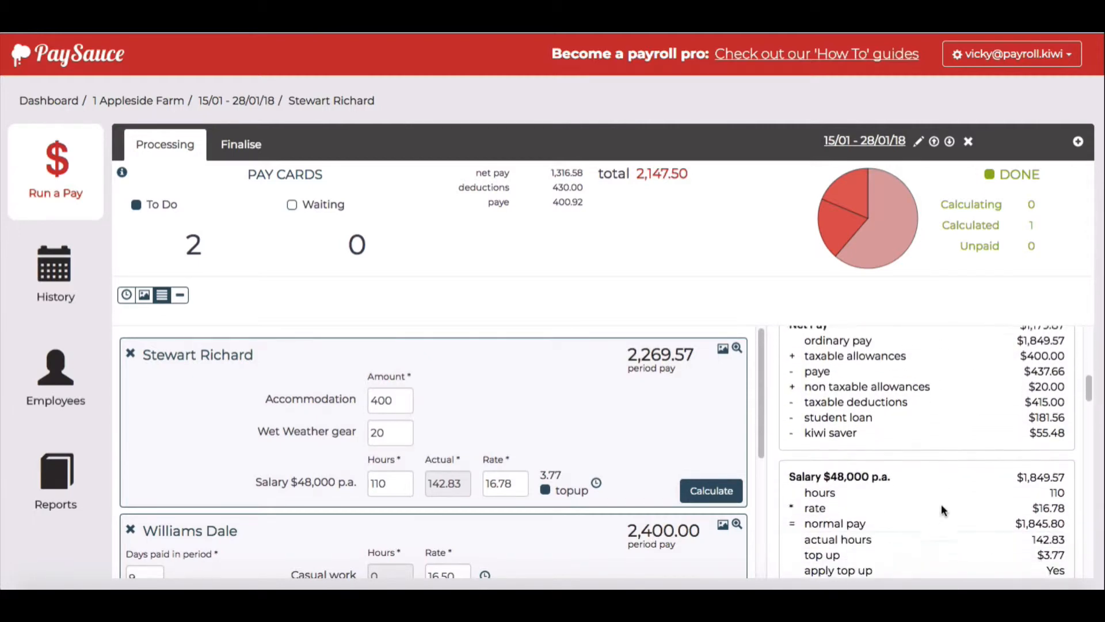
{"action": "scroll", "coordinate": [941, 503], "scroll_direction": "down", "scroll_amount": 6}
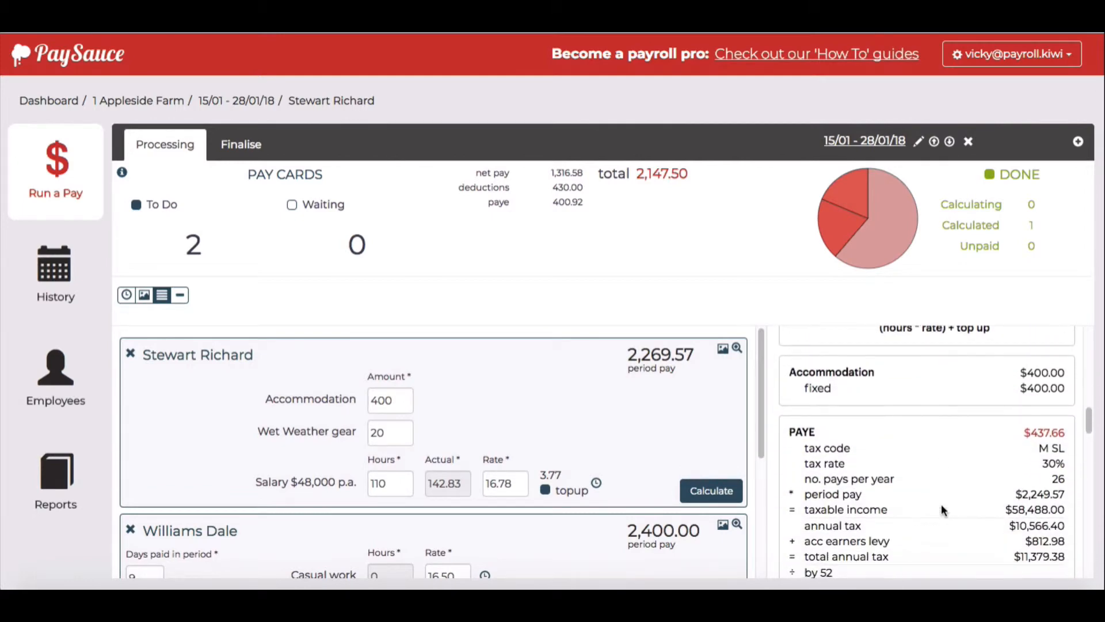
{"action": "scroll", "coordinate": [941, 503], "scroll_direction": "down", "scroll_amount": 5}
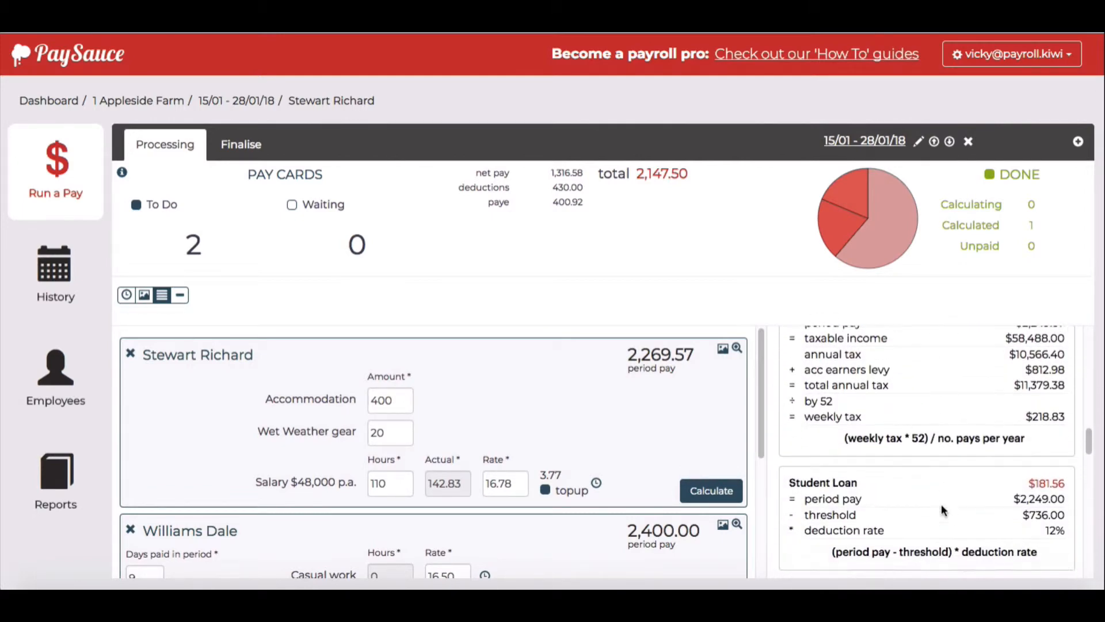
{"action": "scroll", "coordinate": [941, 507], "scroll_direction": "down", "scroll_amount": 6}
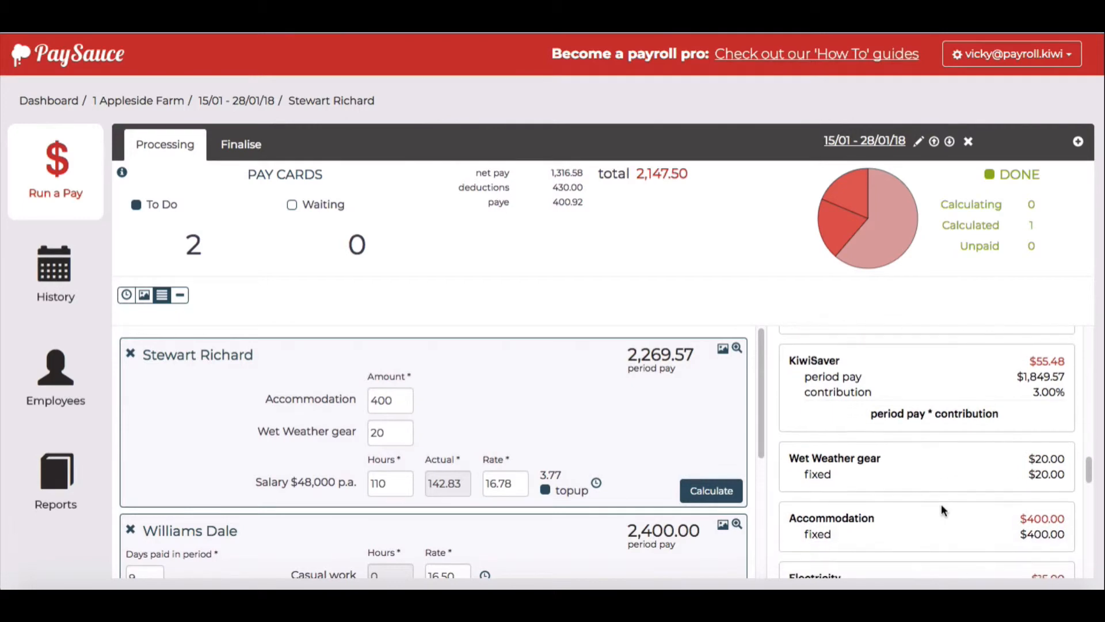
{"action": "scroll", "coordinate": [941, 509], "scroll_direction": "down", "scroll_amount": 11}
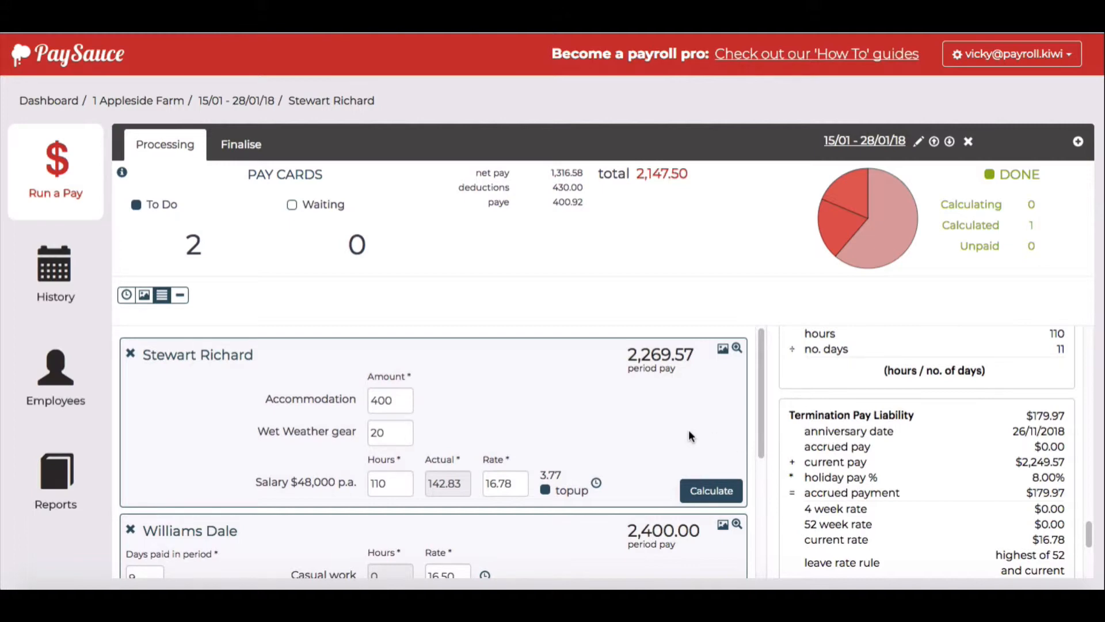
Calculate the pay of the employee on the $48,000 p.a. salary and review the completed pay cards.
{"action": "left_click", "coordinate": [704, 488]}
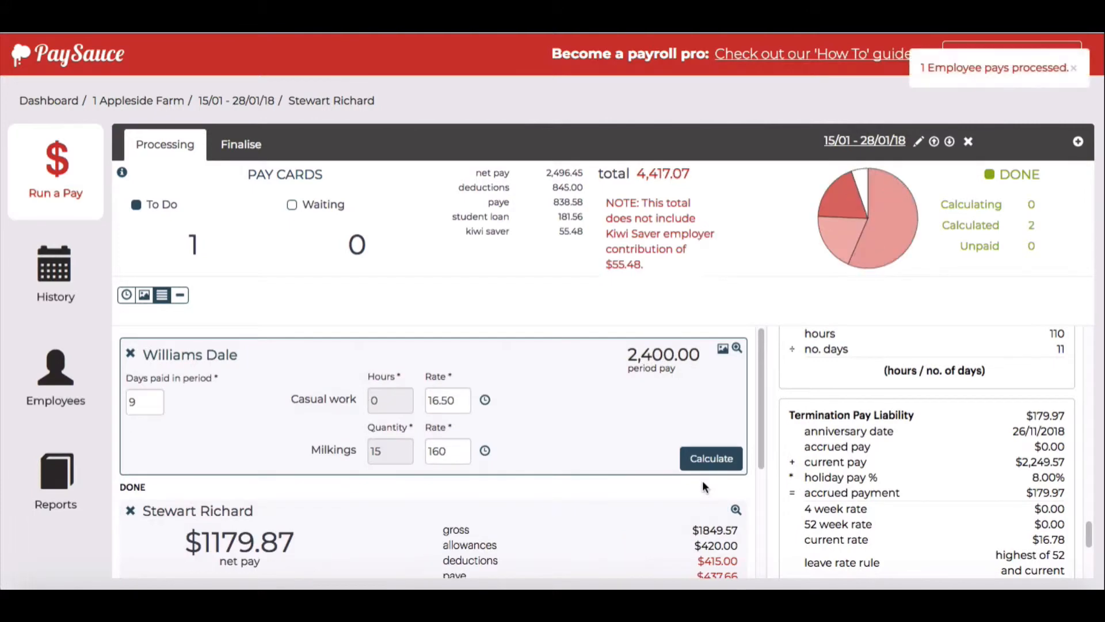
{"action": "scroll", "coordinate": [667, 455], "scroll_direction": "down", "scroll_amount": 3}
{"action": "scroll", "coordinate": [668, 455], "scroll_direction": "down", "scroll_amount": 1}
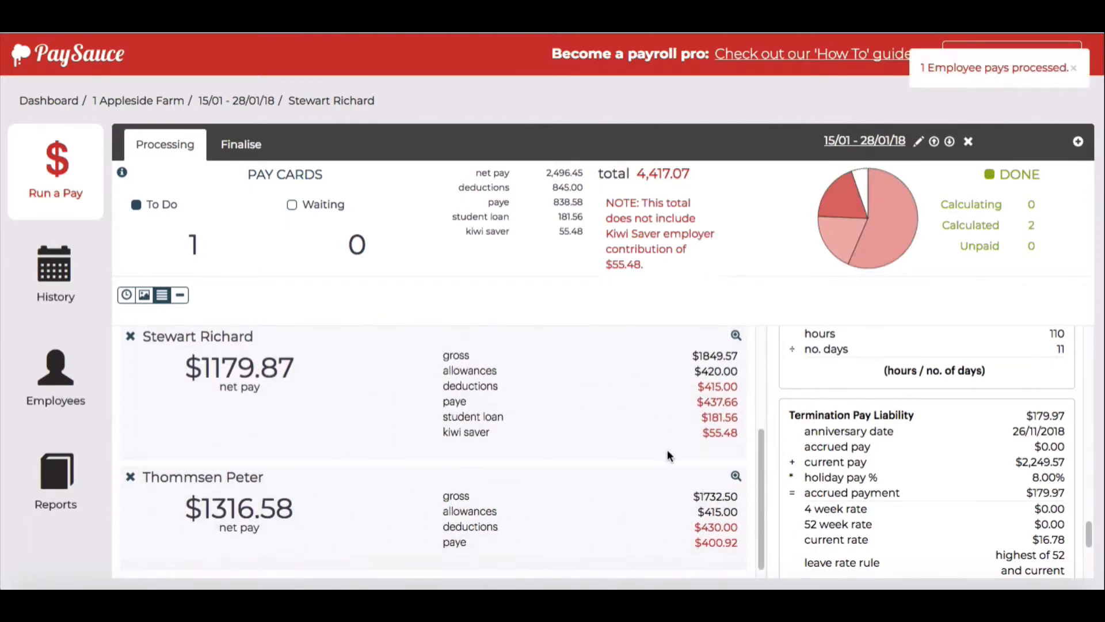
{"action": "scroll", "coordinate": [667, 456], "scroll_direction": "up", "scroll_amount": 1}
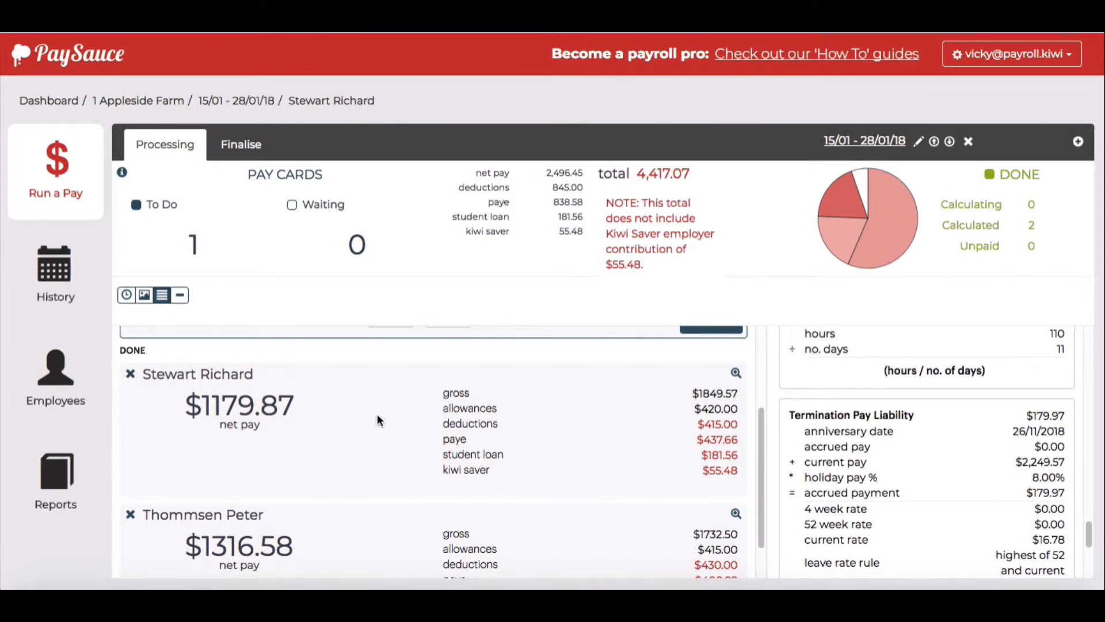
{"action": "scroll", "coordinate": [401, 426], "scroll_direction": "up", "scroll_amount": 3}
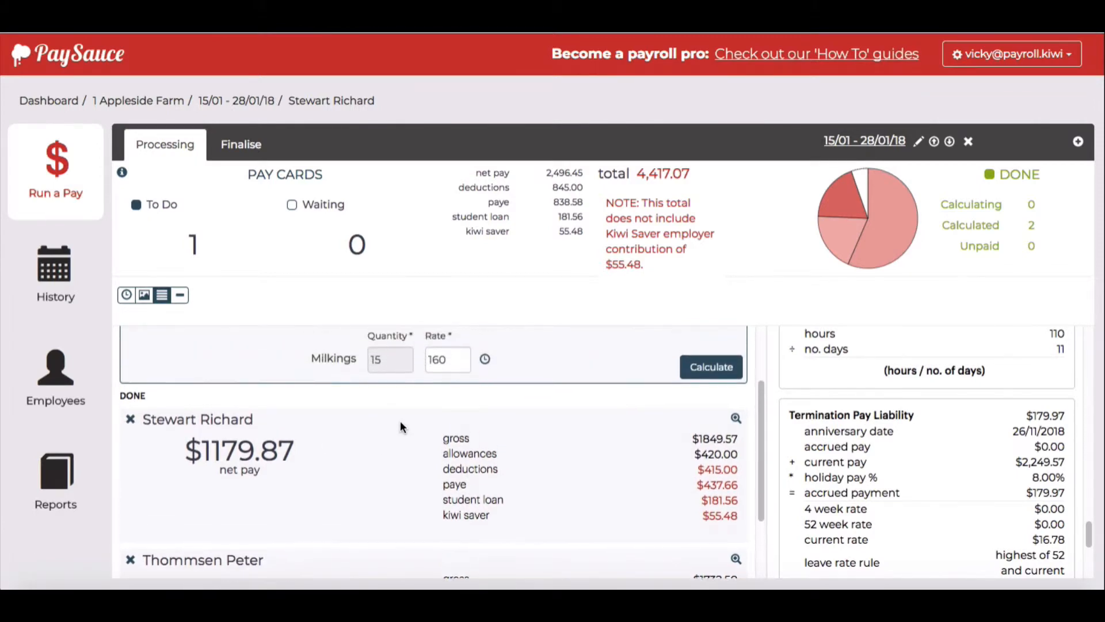
{"action": "scroll", "coordinate": [400, 421], "scroll_direction": "up", "scroll_amount": 1}
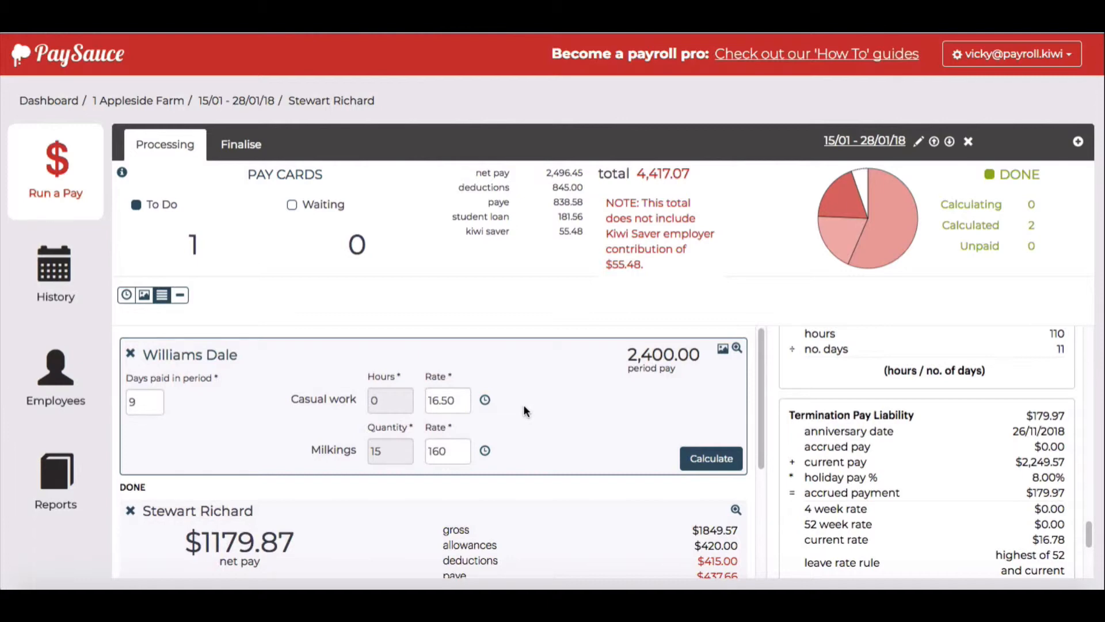
Save the remaining employee's milkings timesheet as it stands and preview that employee's net pay breakdown.
{"action": "left_click", "coordinate": [485, 451]}
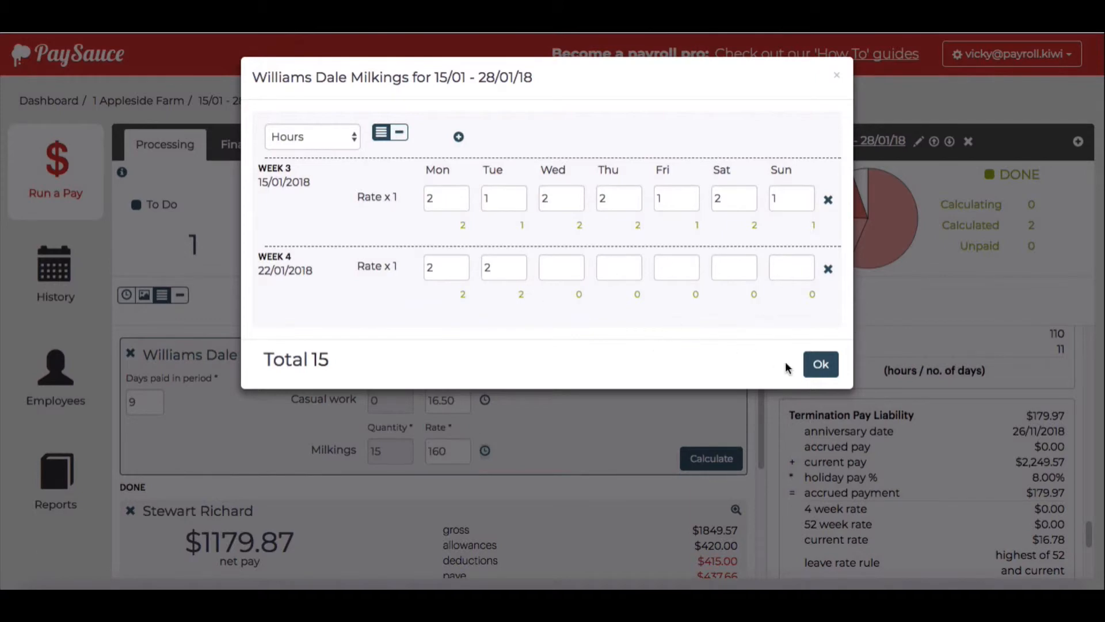
{"action": "left_click", "coordinate": [822, 365]}
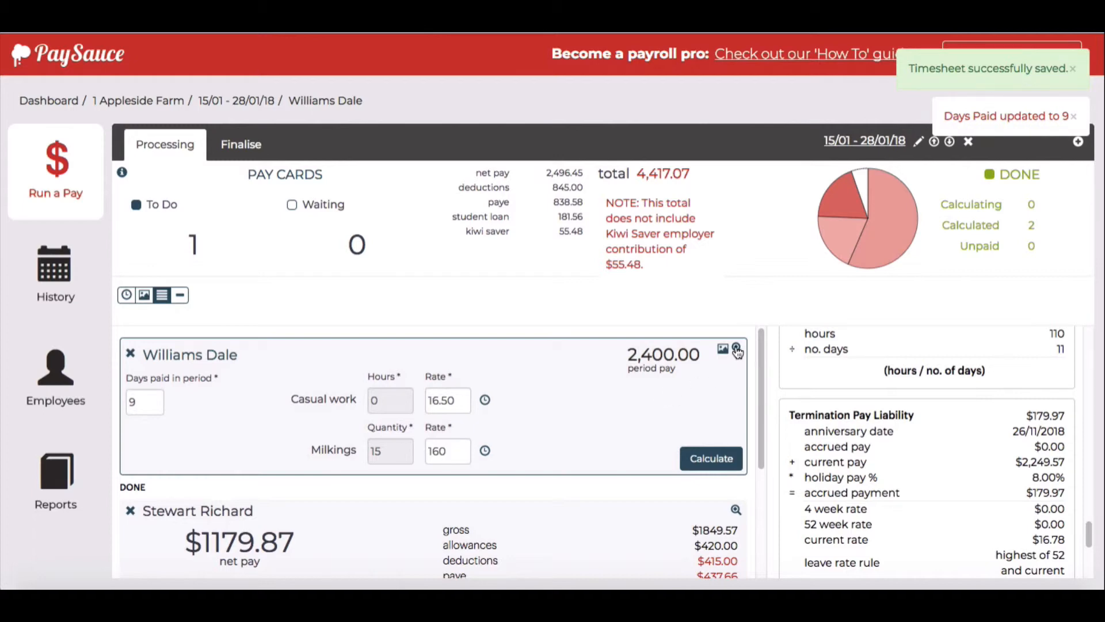
{"action": "scroll", "coordinate": [919, 451], "scroll_direction": "up", "scroll_amount": 10}
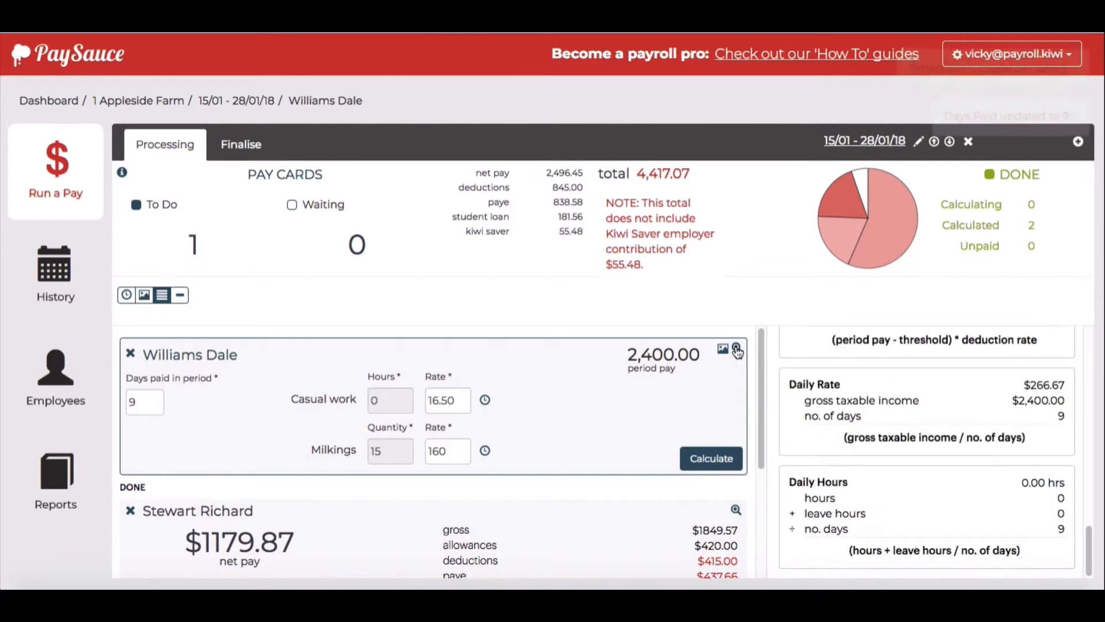
{"action": "scroll", "coordinate": [916, 444], "scroll_direction": "up", "scroll_amount": 5}
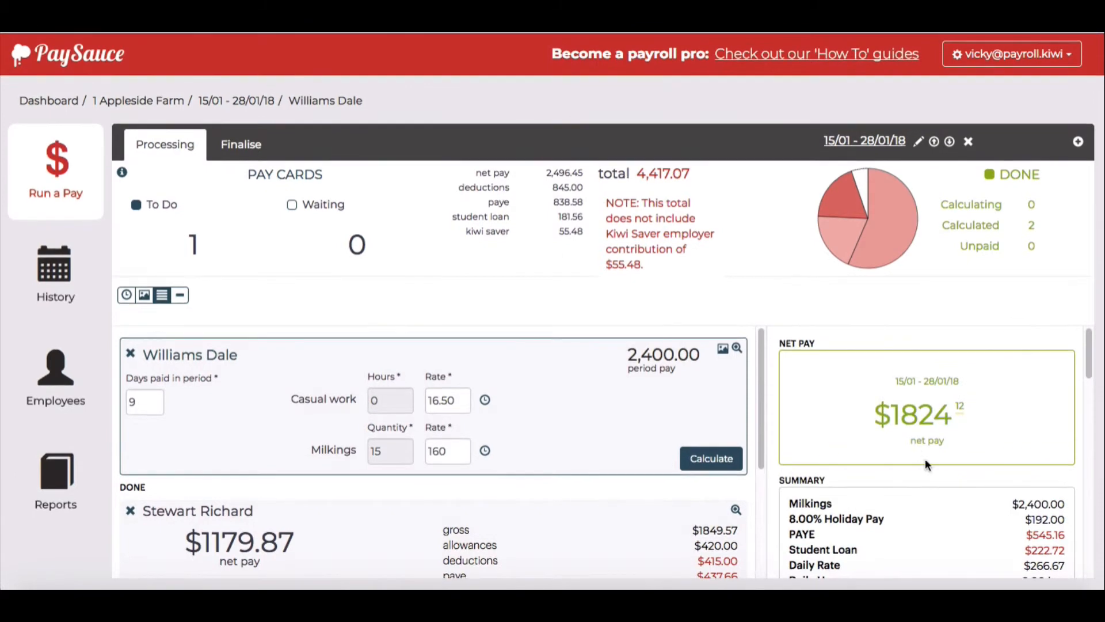
{"action": "scroll", "coordinate": [947, 495], "scroll_direction": "down", "scroll_amount": 2}
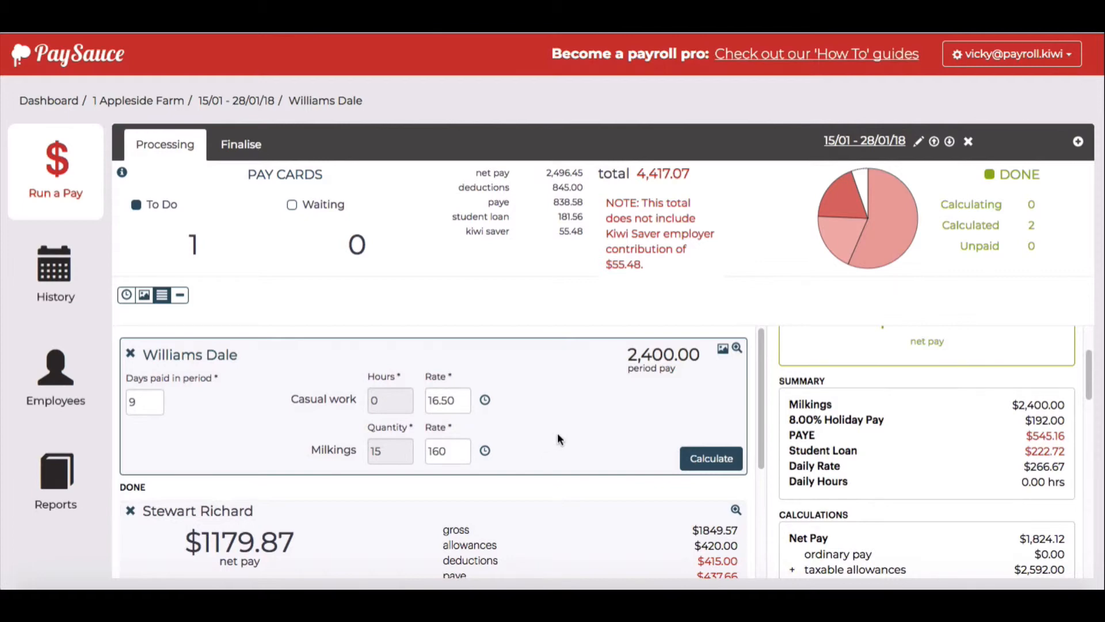
Calculate the pay for the employee paid by milkings, the last outstanding pay card.
{"action": "left_click", "coordinate": [697, 458]}
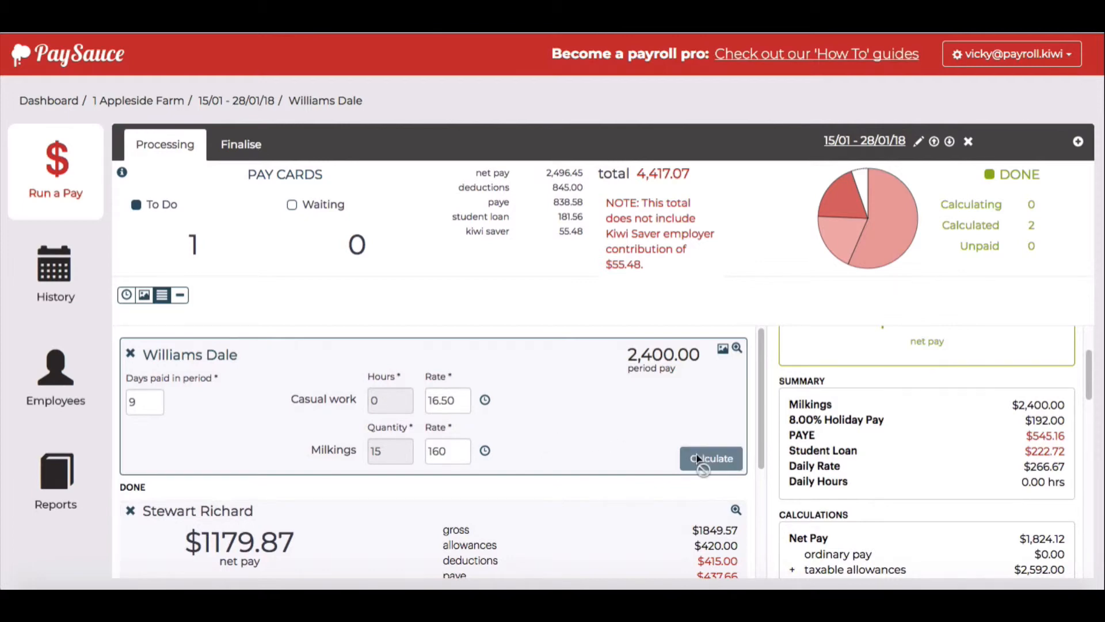
{"action": "left_click", "coordinate": [695, 453]}
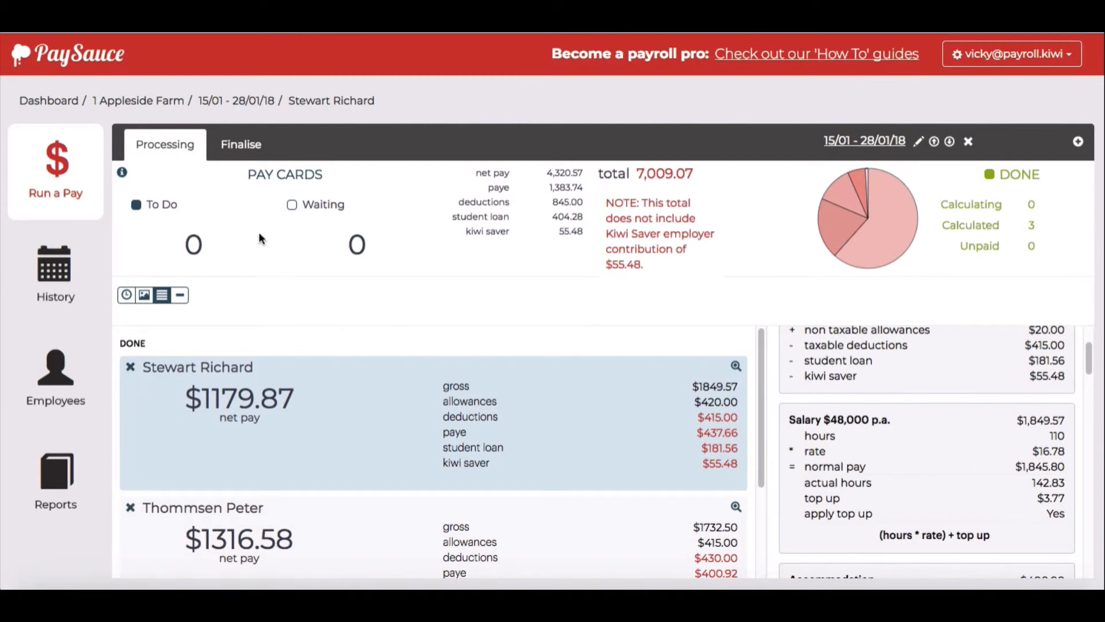
Review the finalised pay run's banking disbursements, pay summary and employee payments before closing the pay.
{"action": "left_click", "coordinate": [243, 146]}
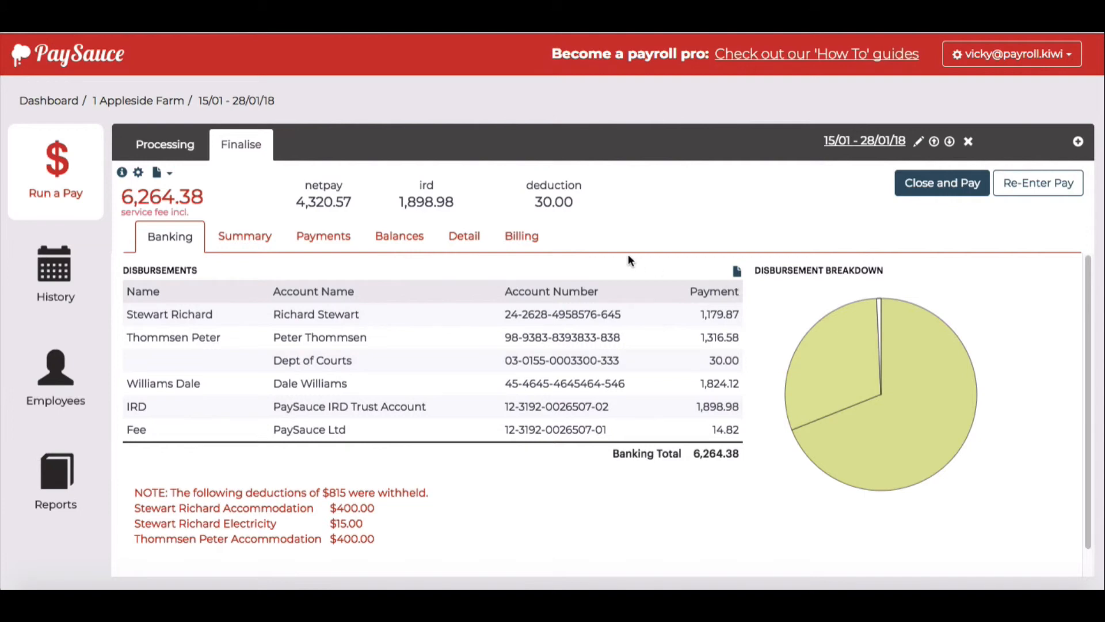
{"action": "left_click", "coordinate": [256, 242]}
{"action": "left_click", "coordinate": [319, 238]}
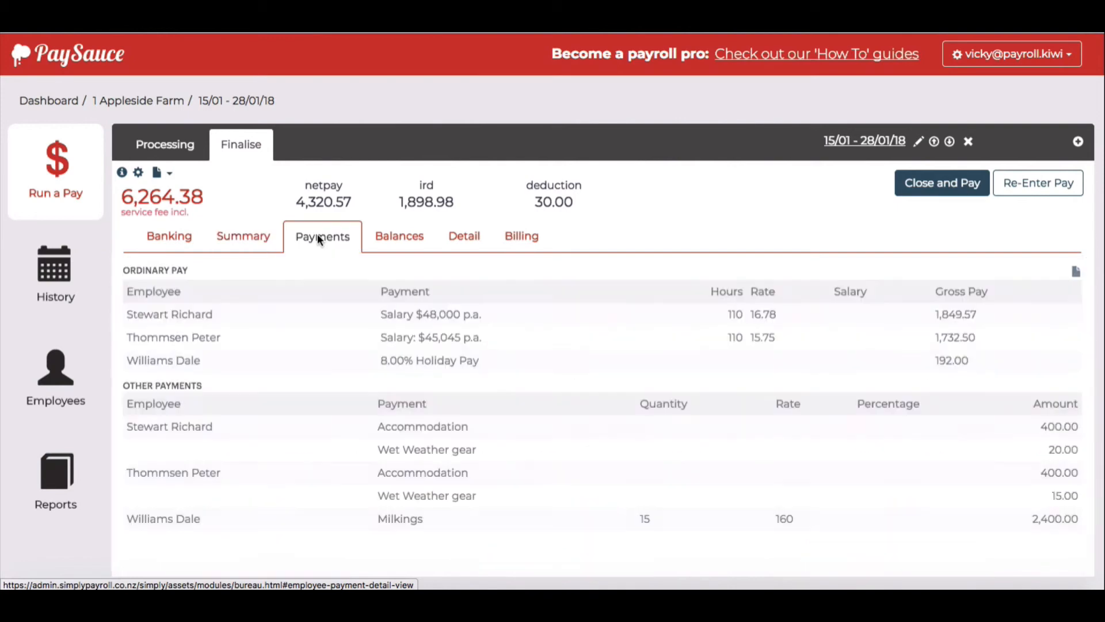
{"action": "left_click", "coordinate": [261, 244]}
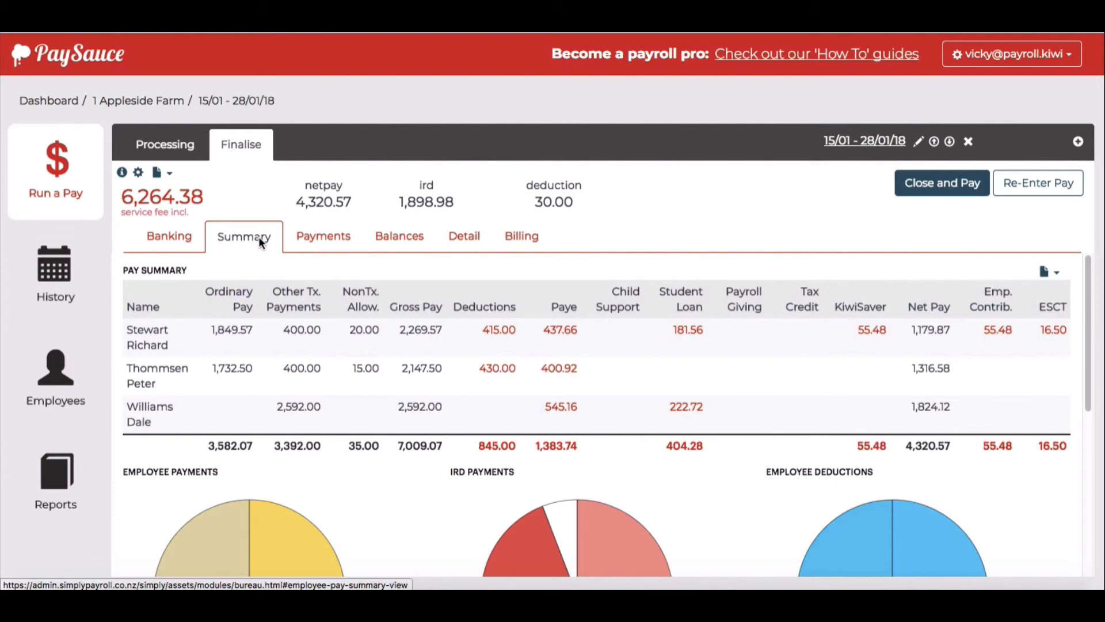
{"action": "left_click", "coordinate": [190, 237]}
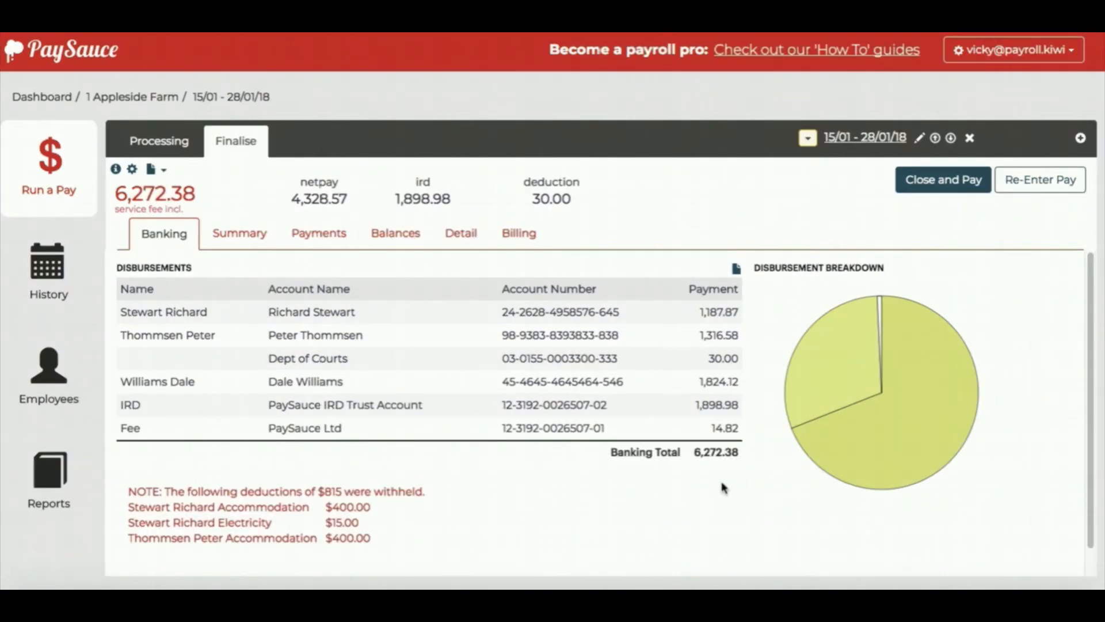
Close and pay the 15/01 - 28/01/18 pay run from the Demo bank account - Direct, with payment date 31/01/2018.
{"action": "left_click", "coordinate": [945, 180]}
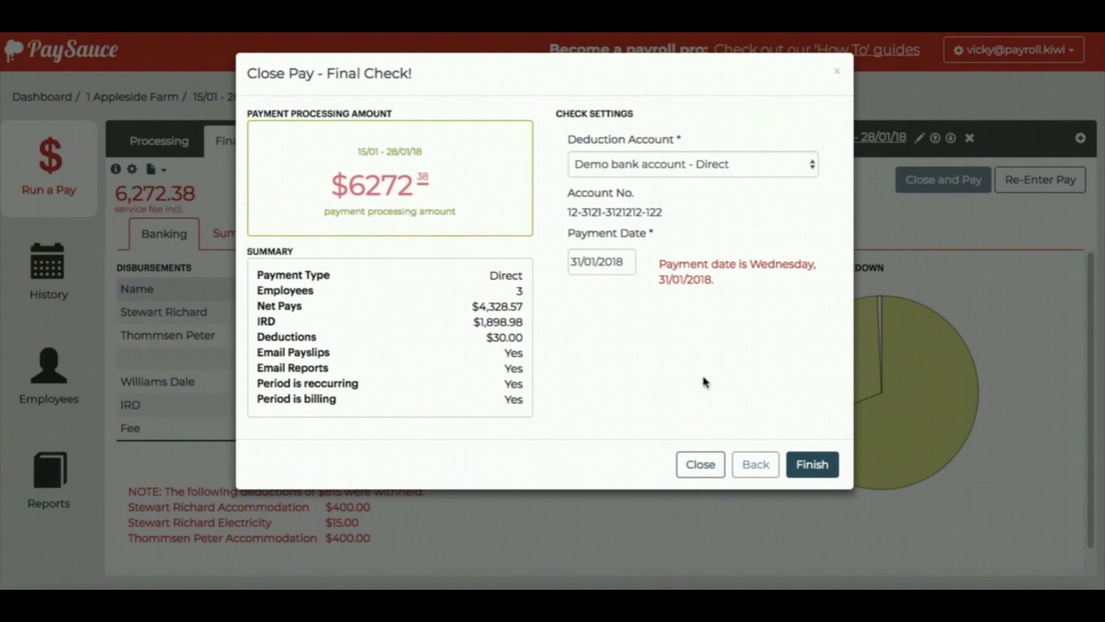
{"action": "left_click", "coordinate": [811, 469]}
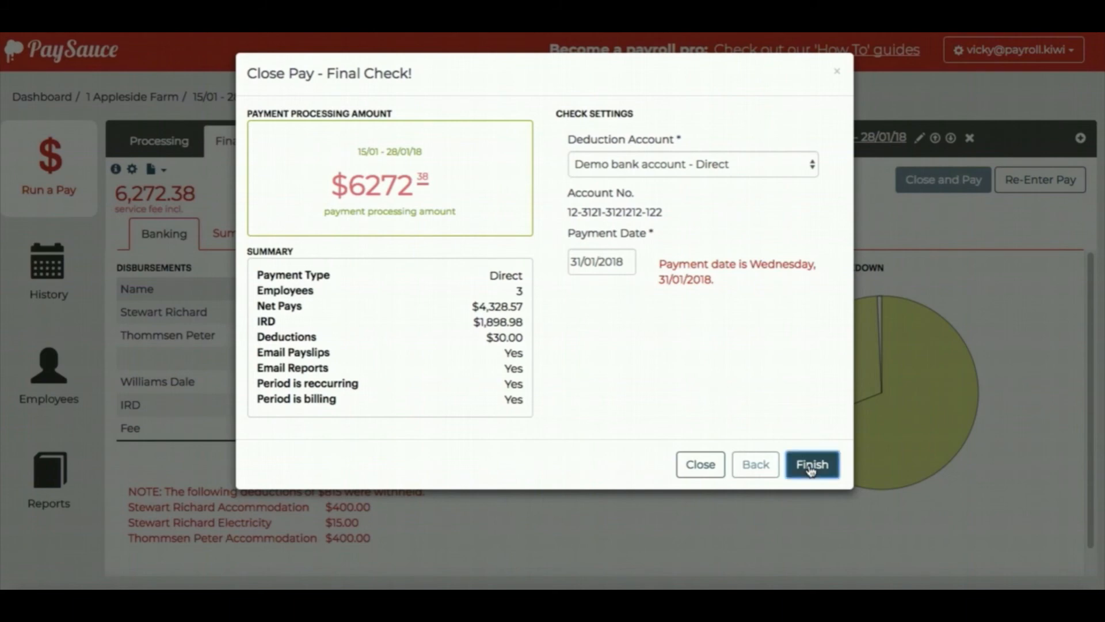